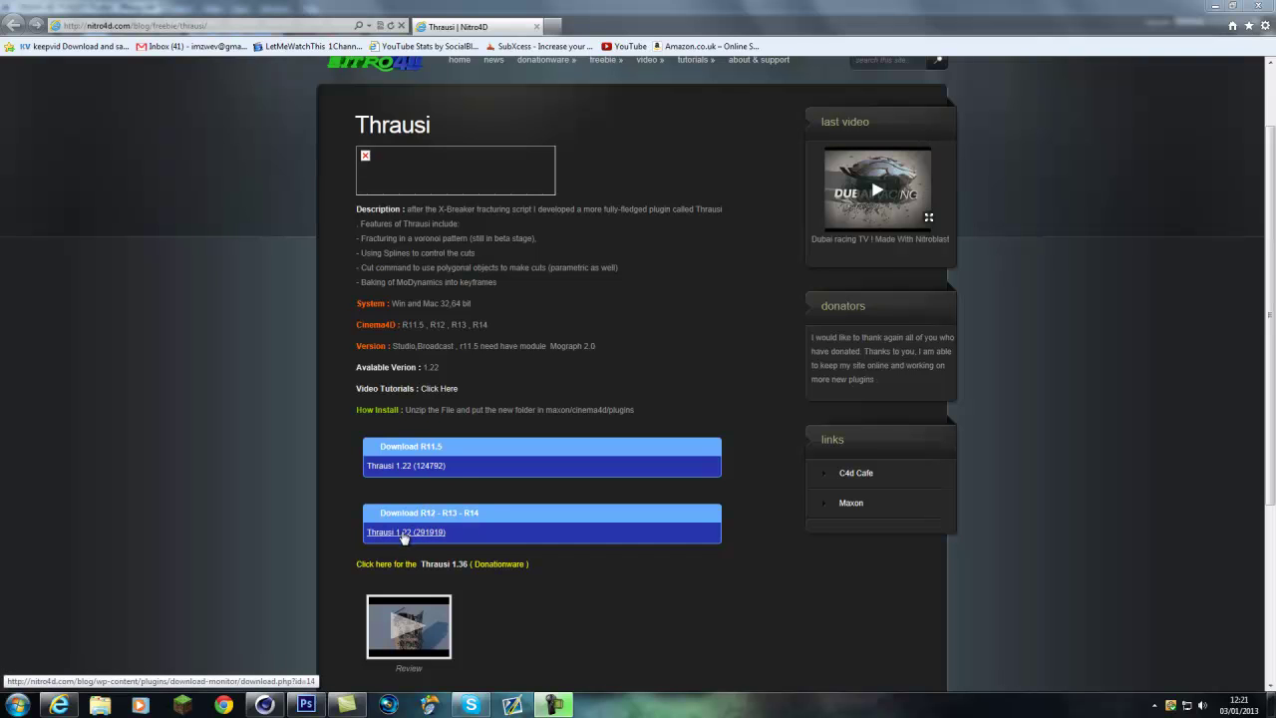
{"action": "left_click", "coordinate": [17, 705]}
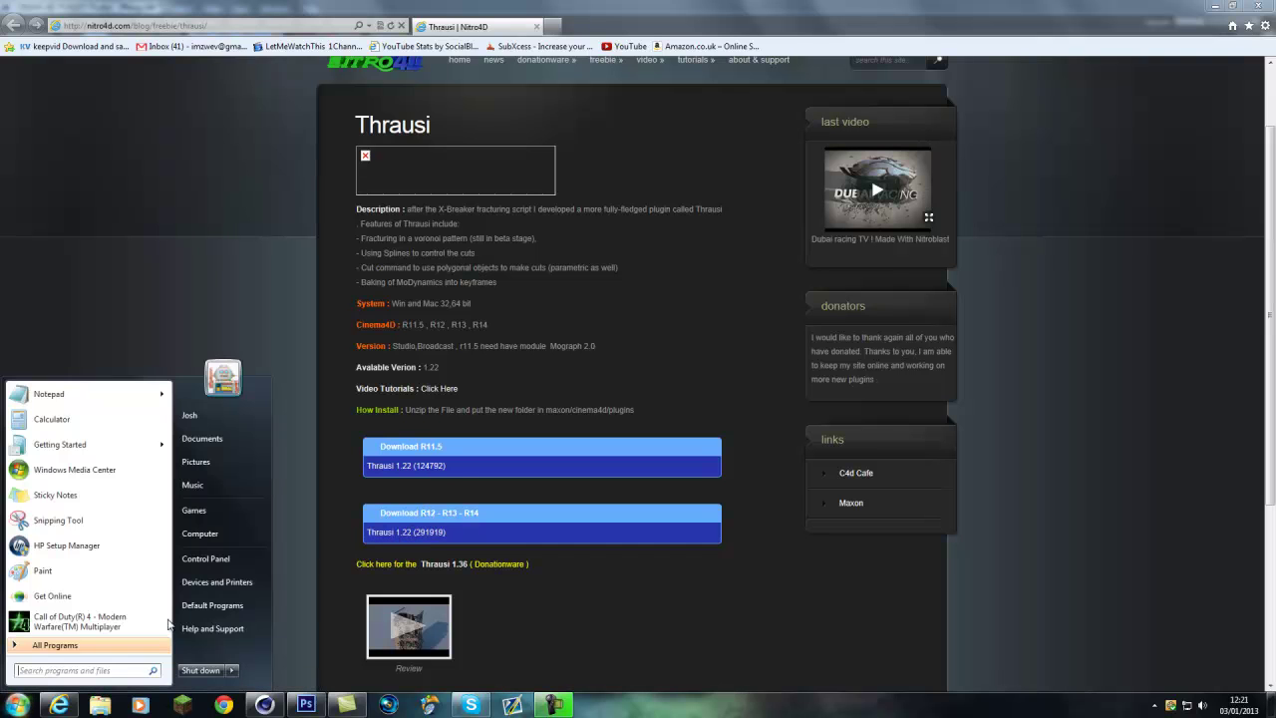
{"action": "left_click", "coordinate": [239, 533]}
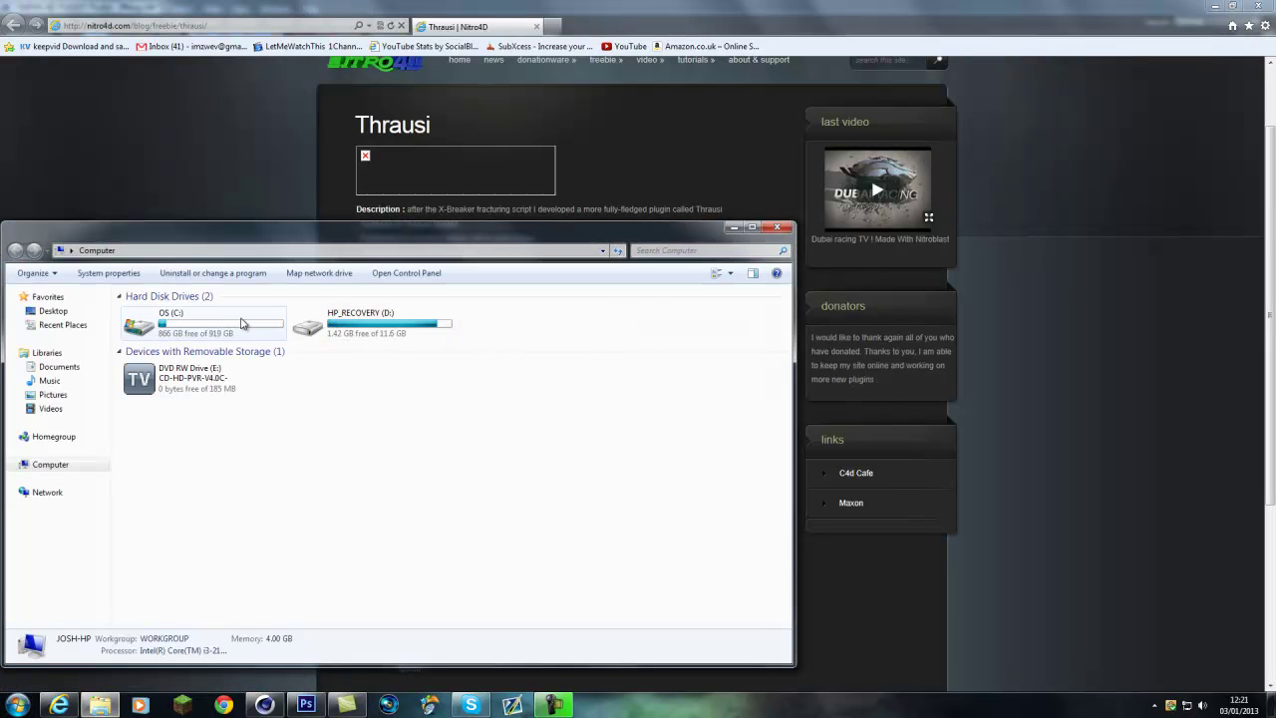
{"action": "double_click", "coordinate": [241, 322]}
{"action": "double_click", "coordinate": [200, 327]}
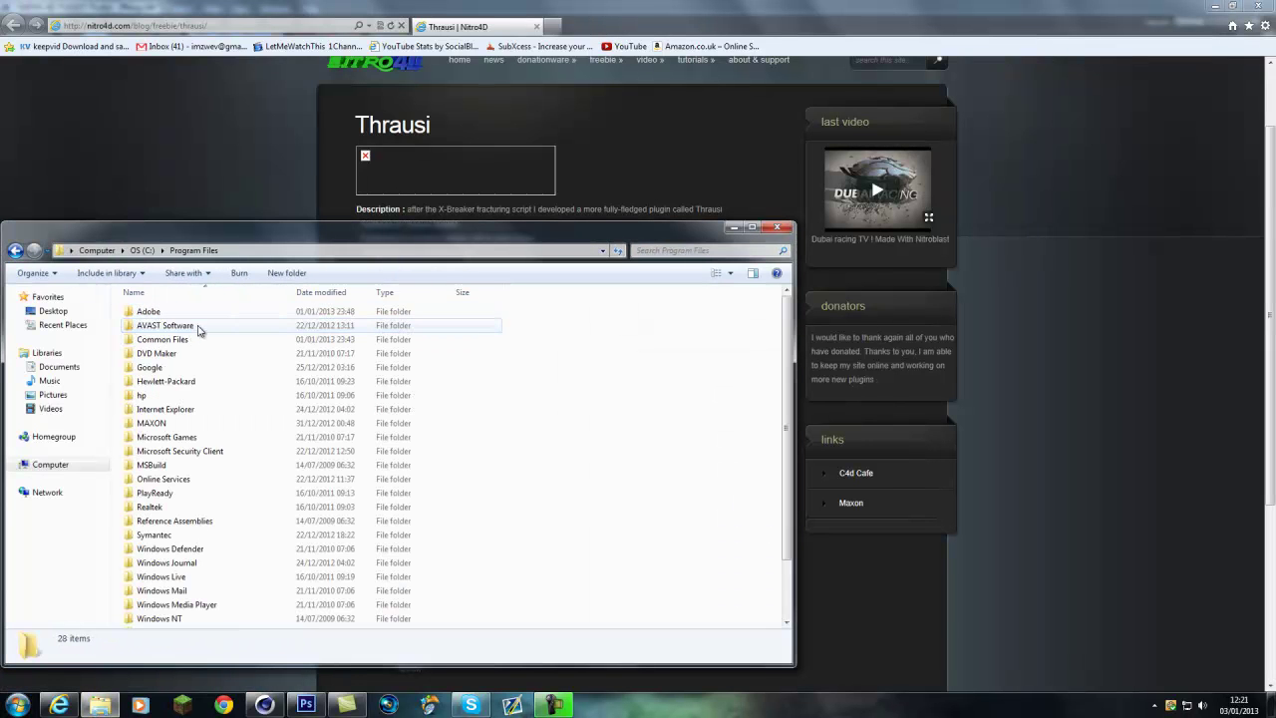
{"action": "double_click", "coordinate": [186, 422]}
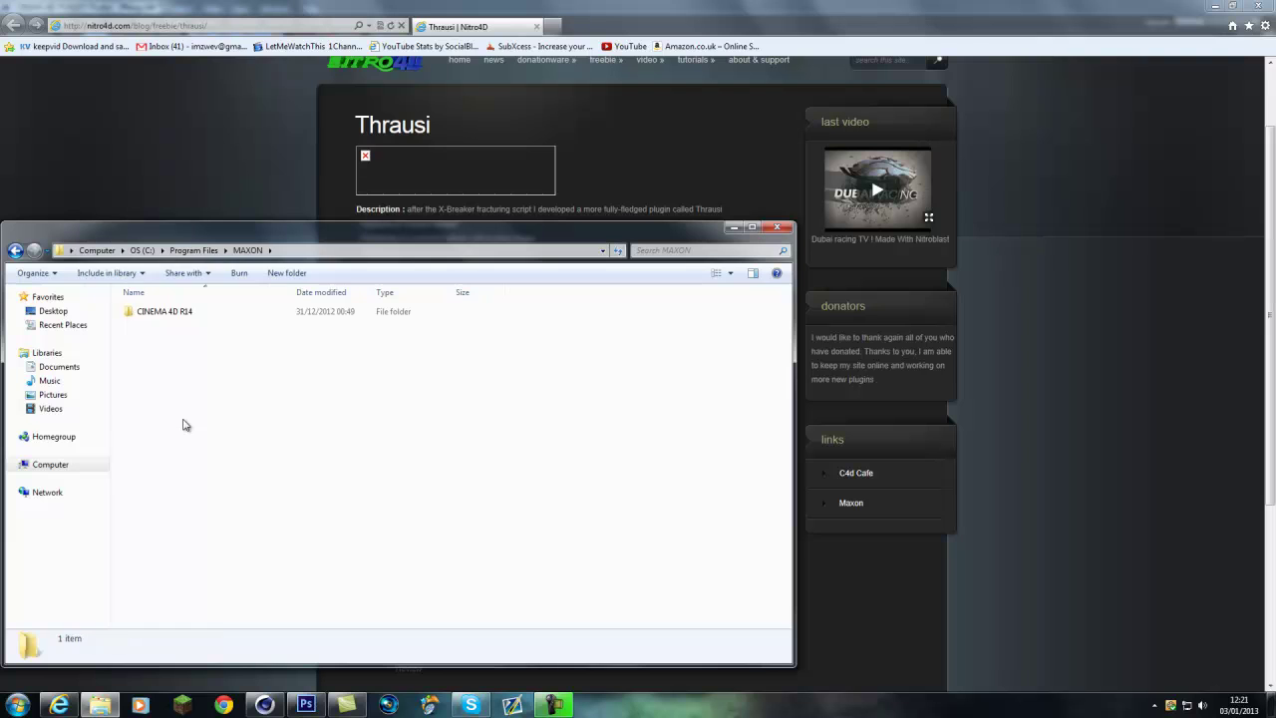
{"action": "double_click", "coordinate": [213, 318]}
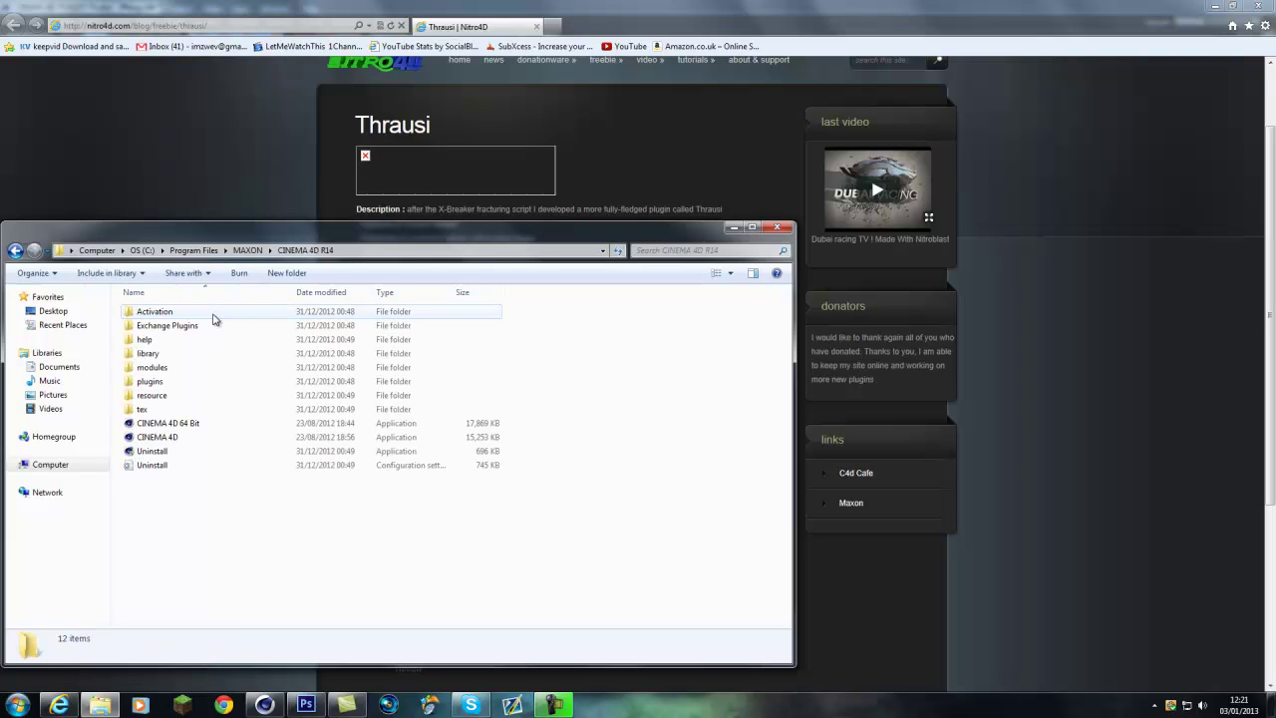
{"action": "double_click", "coordinate": [163, 383]}
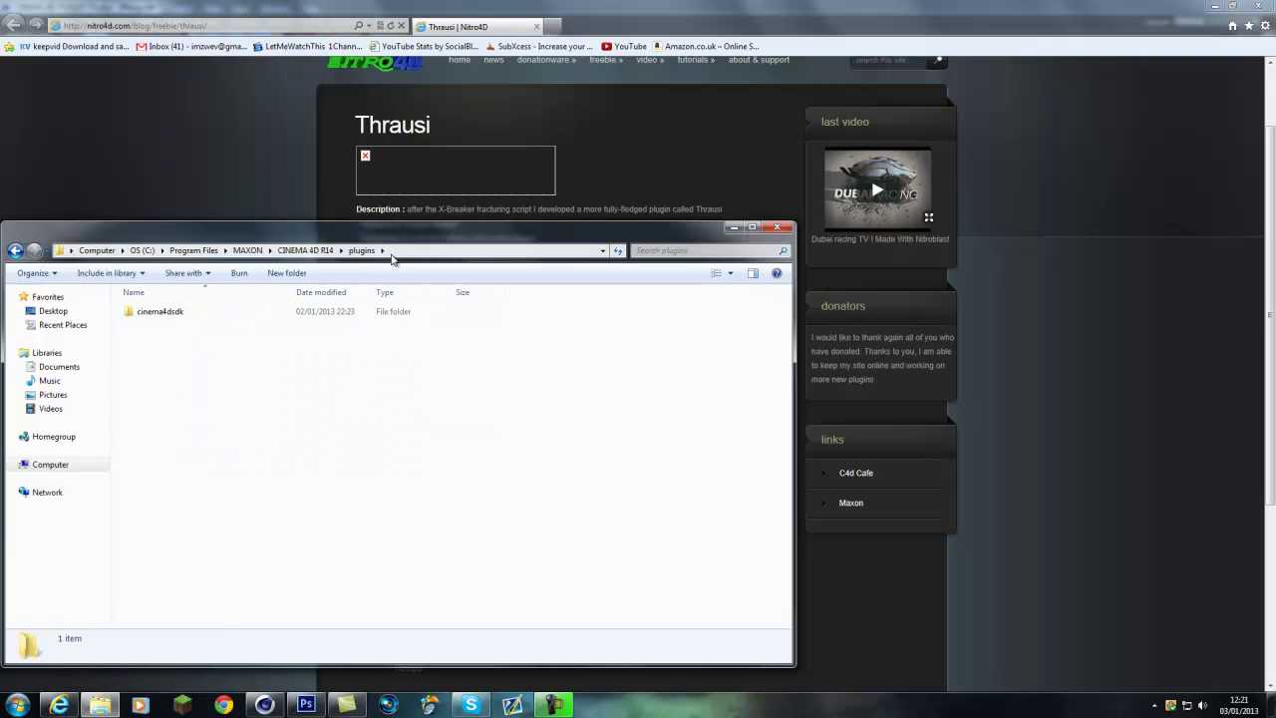
{"action": "double_click", "coordinate": [199, 313]}
{"action": "left_click_drag", "start_coordinate": [379, 230], "coordinate": [585, 203]}
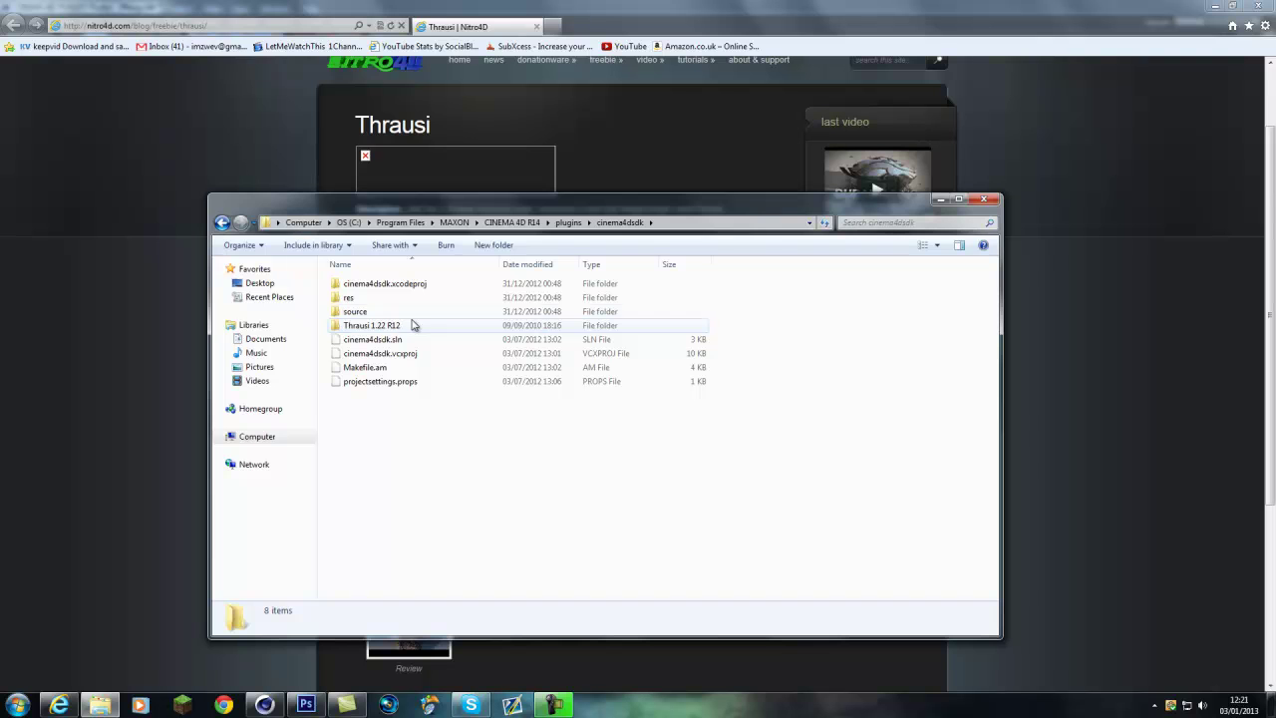
{"action": "left_click", "coordinate": [984, 200]}
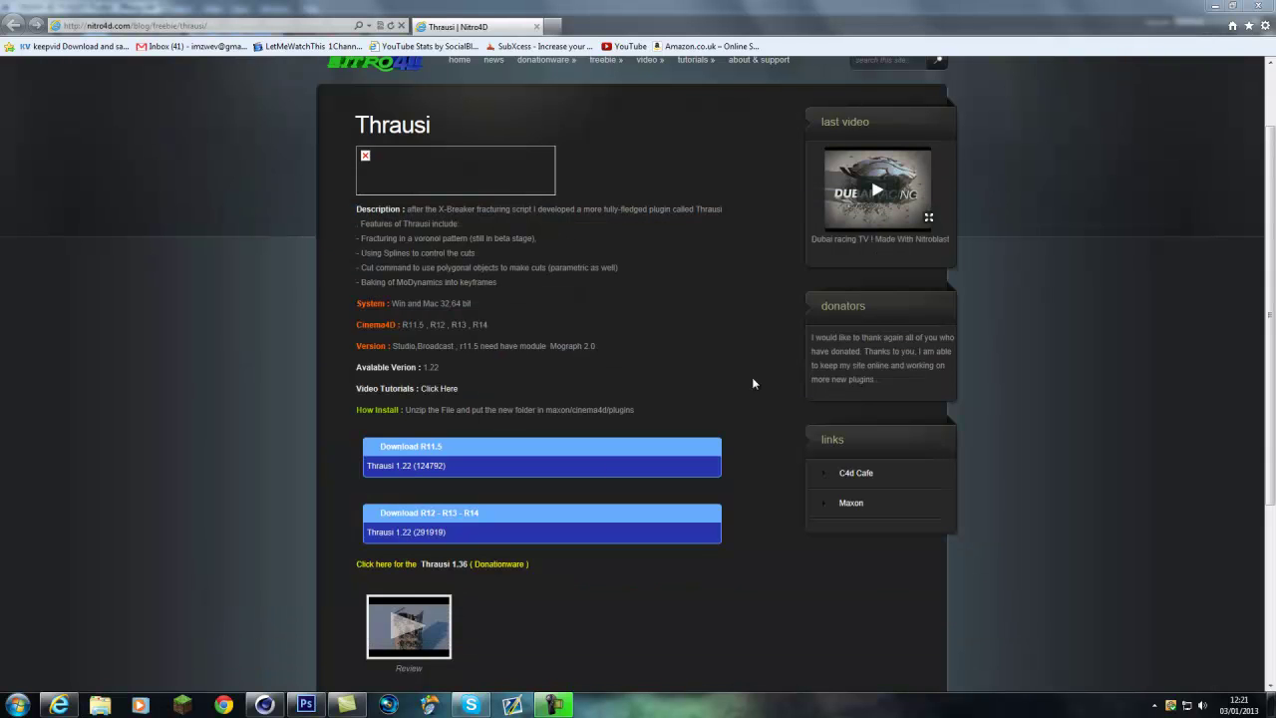
- Select both ZWEV text objects, MoText and MoText.1, and launch Thrausi 1.22 R12 from Plugins
{"action": "left_click", "coordinate": [277, 706]}
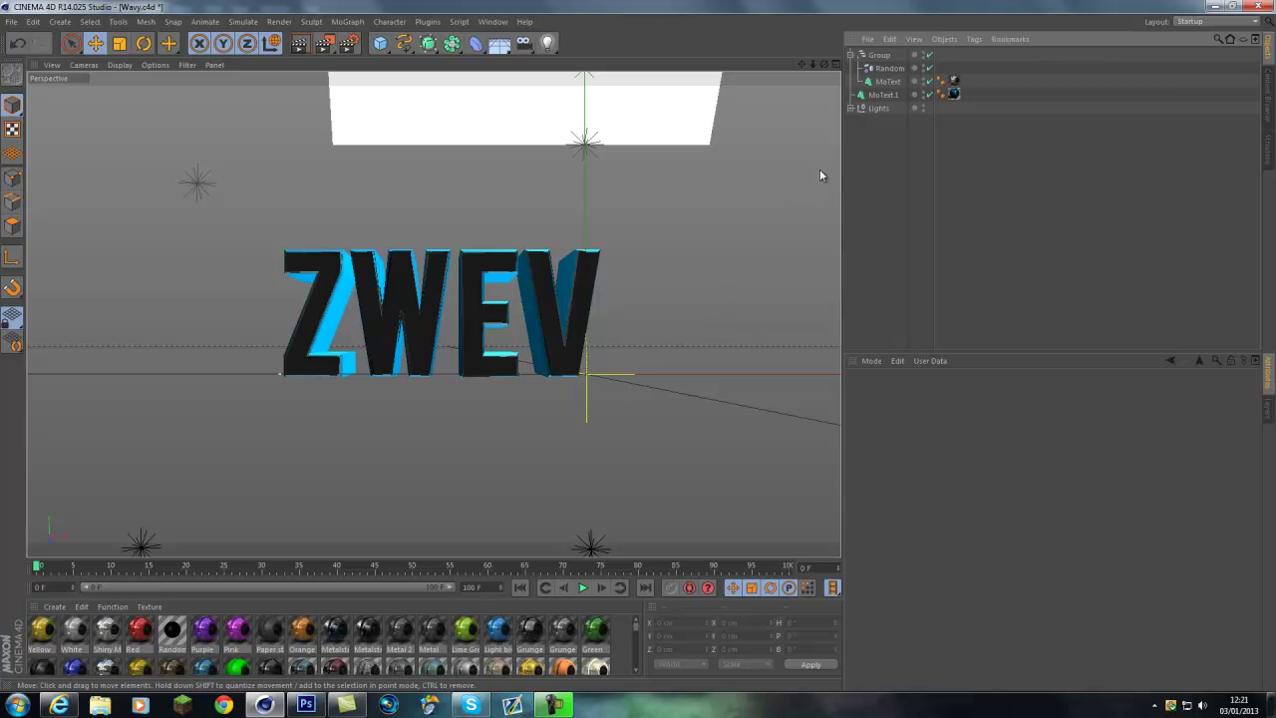
{"action": "left_click", "coordinate": [887, 81]}
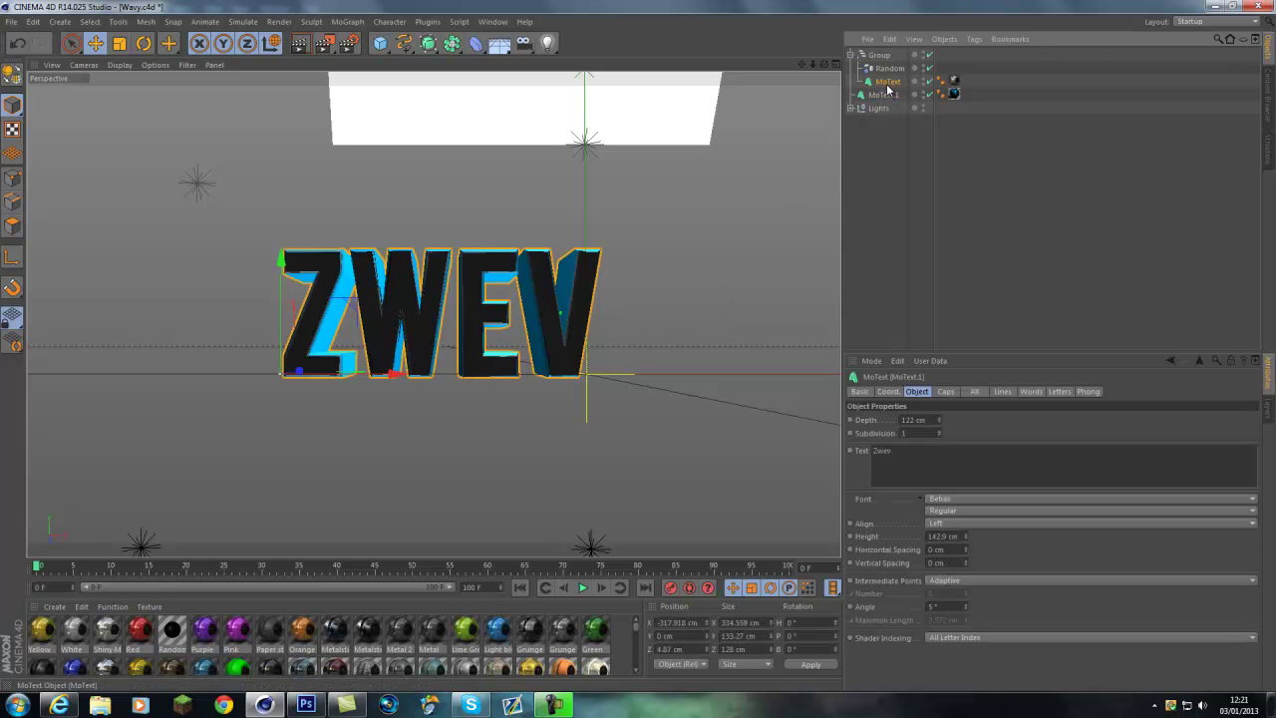
{"action": "key", "text": "ctrl+z"}
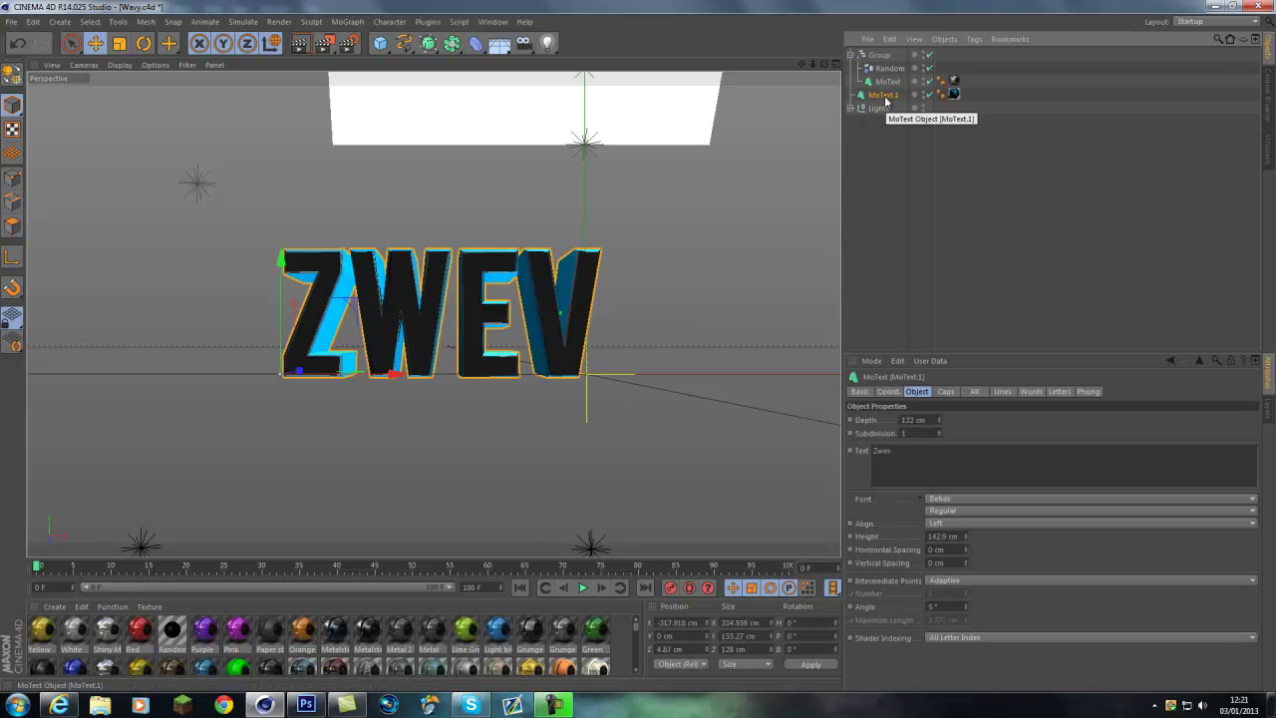
{"action": "key", "text": "ctrl+z"}
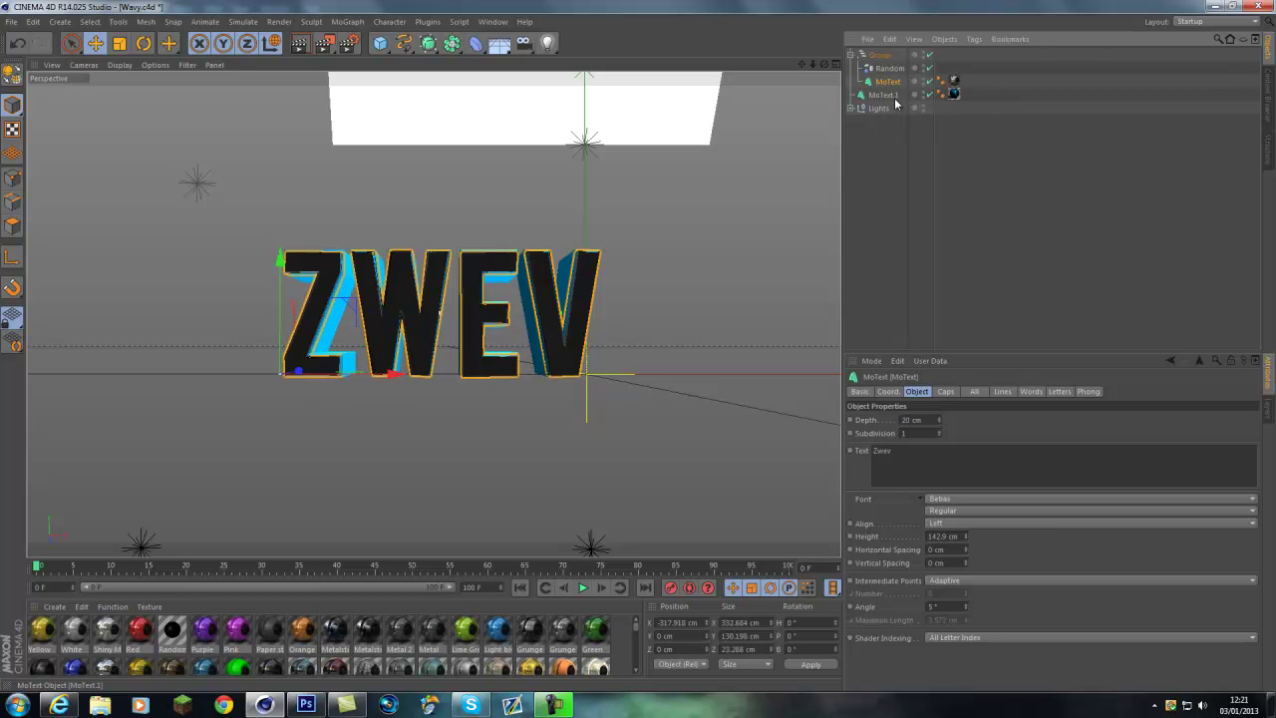
{"action": "left_click", "coordinate": [892, 95], "text": "ctrl"}
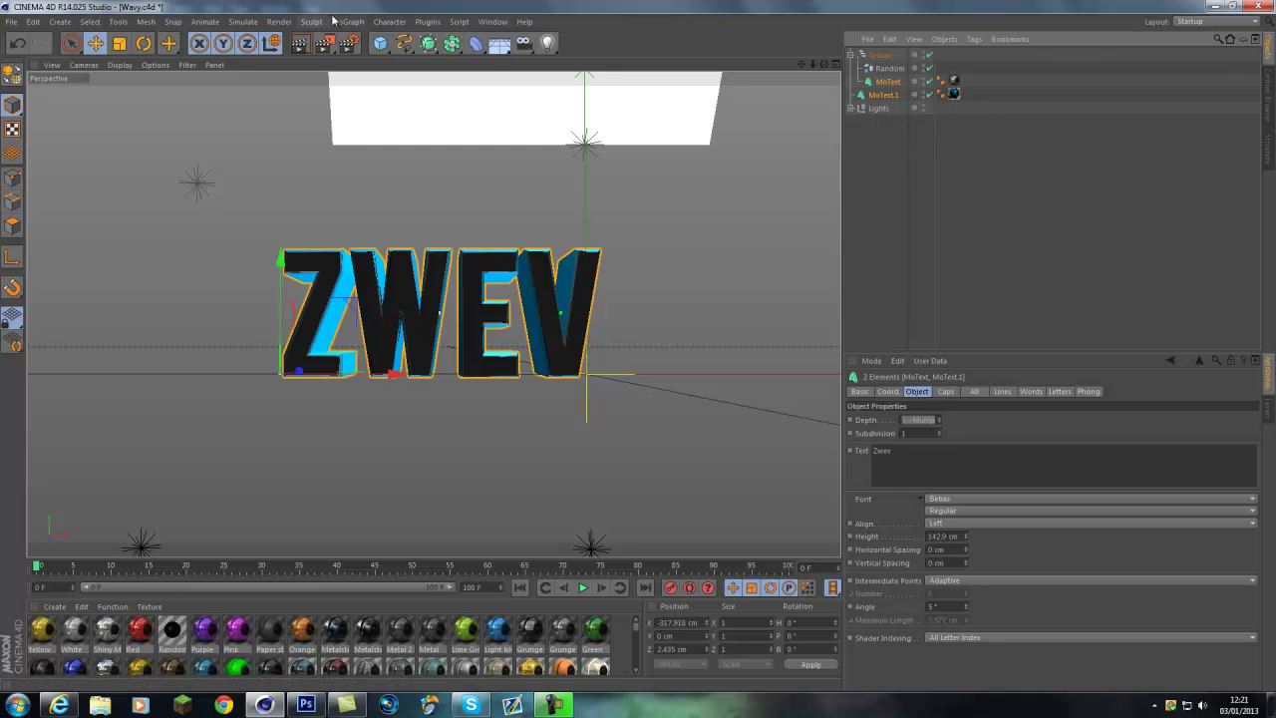
{"action": "left_click", "coordinate": [427, 21]}
{"action": "mouse_move", "coordinate": [457, 60]}
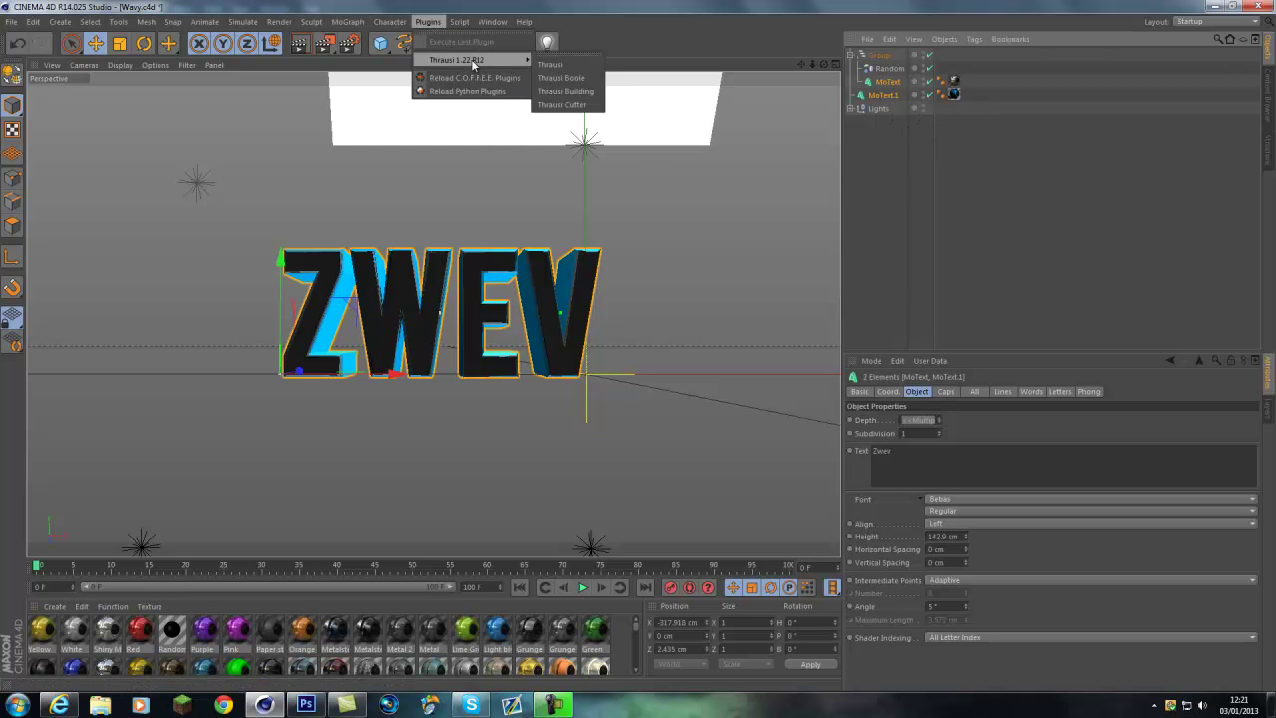
{"action": "left_click", "coordinate": [582, 64]}
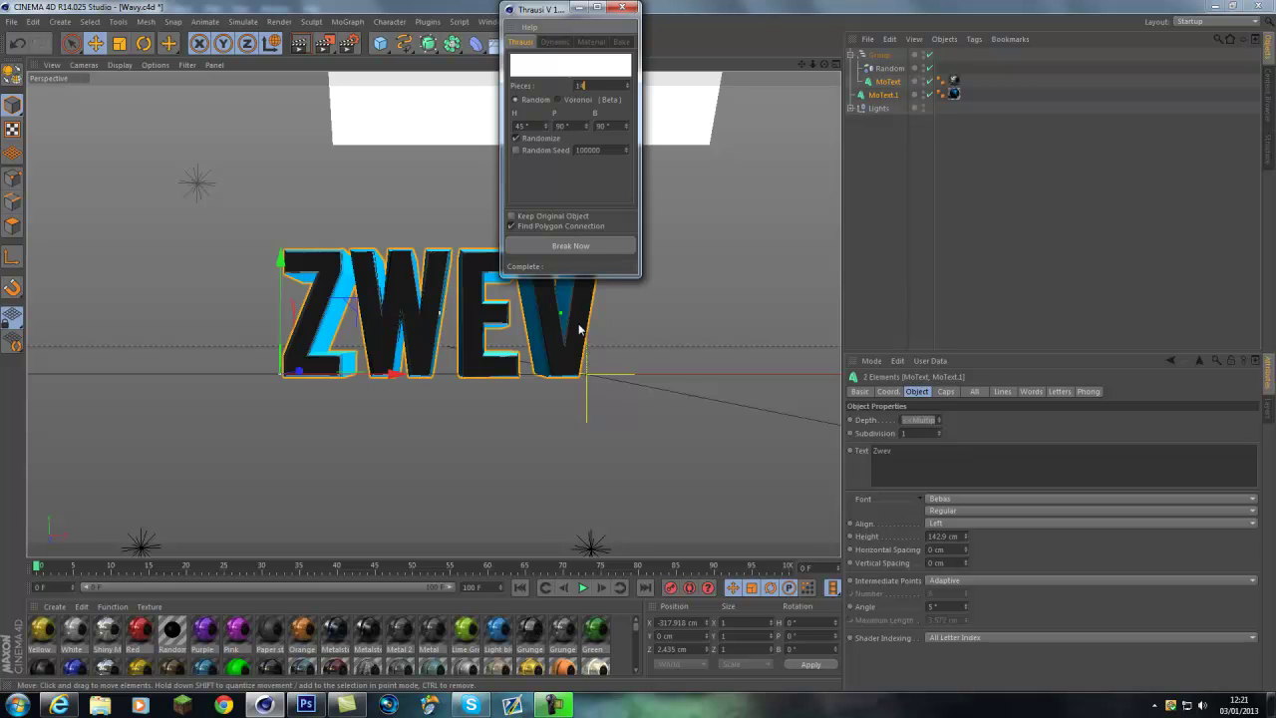
- Break the text into 14 Thrausi pieces, declining absolute texture paths
{"action": "left_click", "coordinate": [575, 244]}
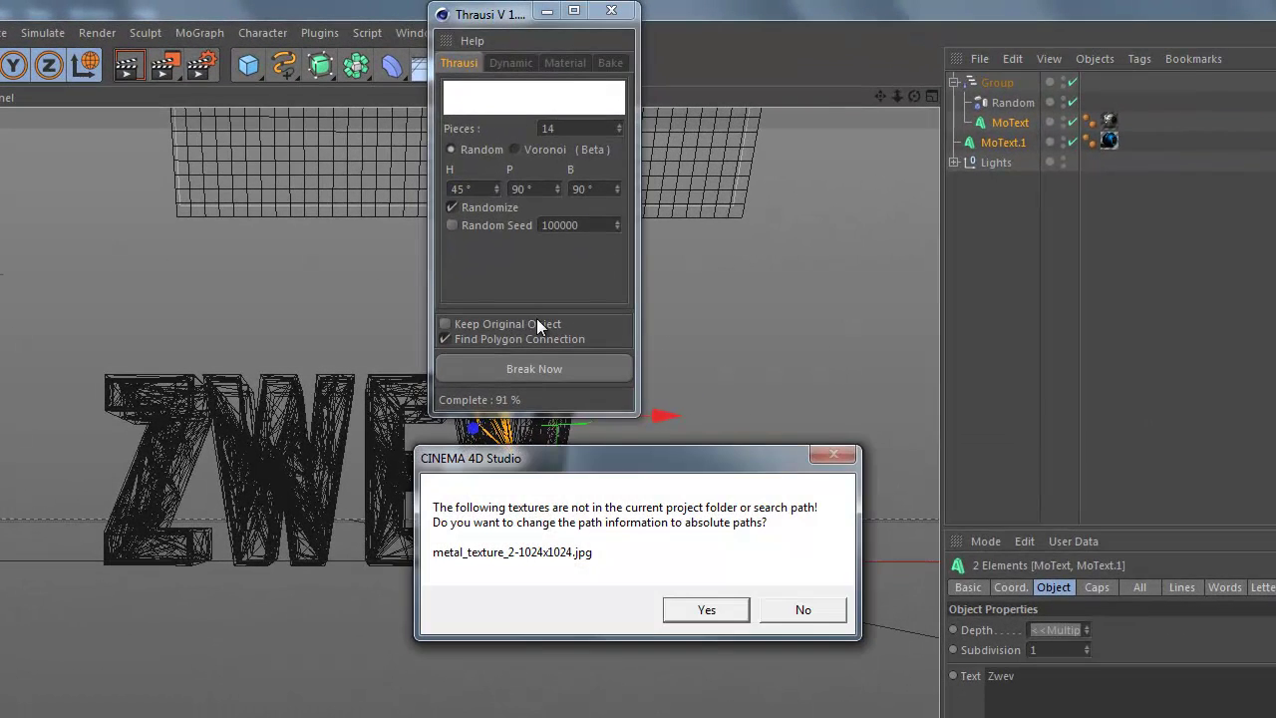
{"action": "left_click", "coordinate": [814, 611]}
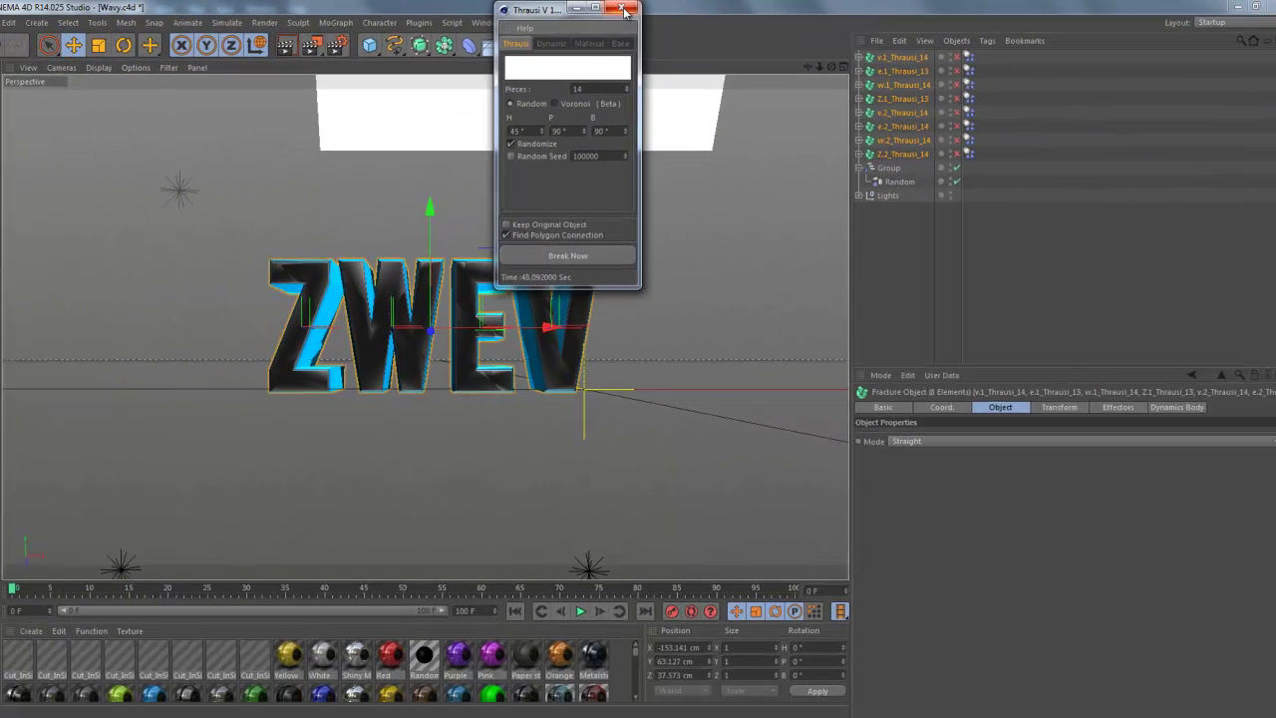
- Close the Thrausi window and scrub frames 0 to 2 to preview the shattered letters
{"action": "left_click", "coordinate": [635, 7]}
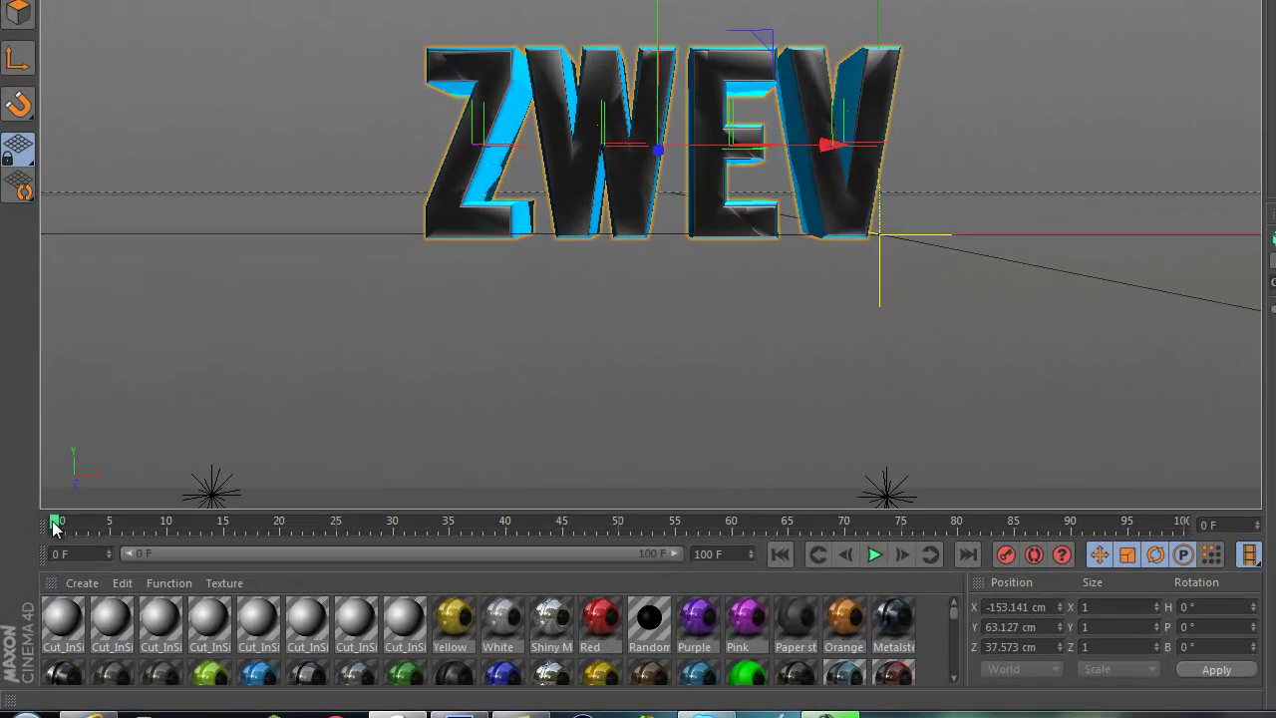
{"action": "left_click", "coordinate": [44, 569]}
{"action": "left_click", "coordinate": [67, 528]}
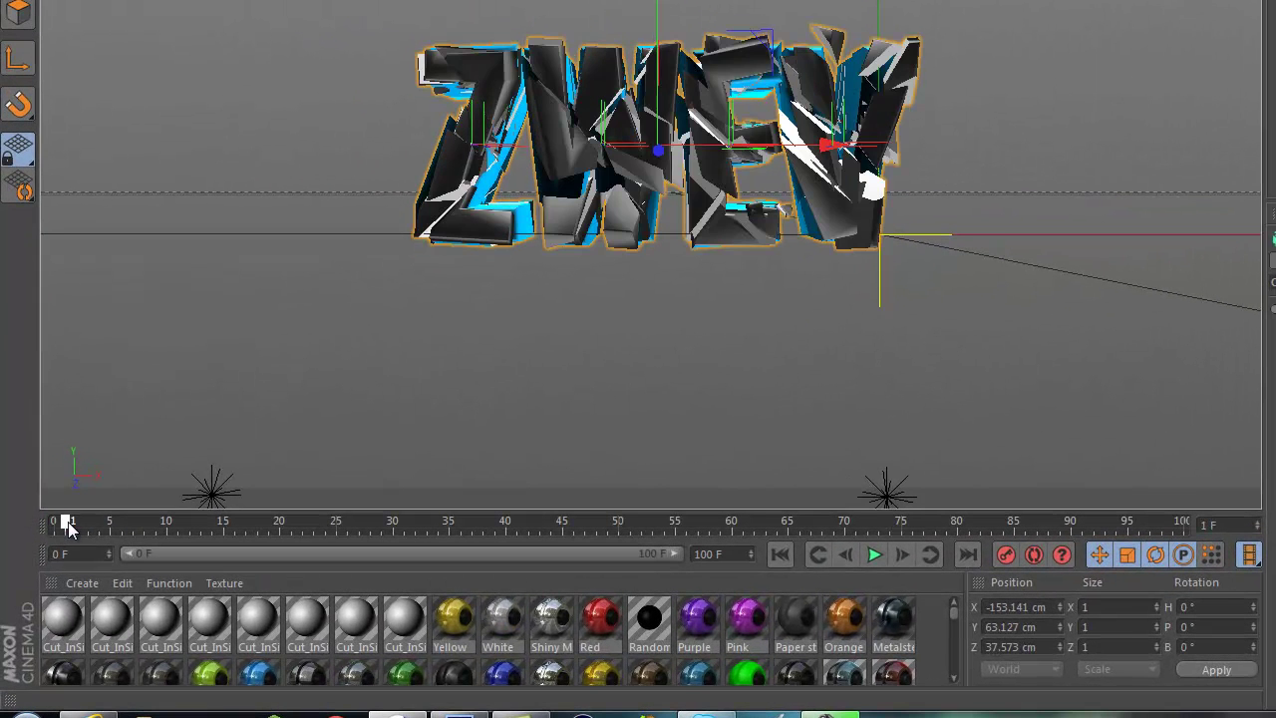
{"action": "left_click_drag", "start_coordinate": [68, 528], "coordinate": [44, 525]}
{"action": "mouse_move", "coordinate": [149, 514]}
{"action": "left_mouse_down"}
{"action": "mouse_move", "coordinate": [807, 524]}
{"action": "mouse_move", "coordinate": [44, 518]}
{"action": "left_mouse_up"}
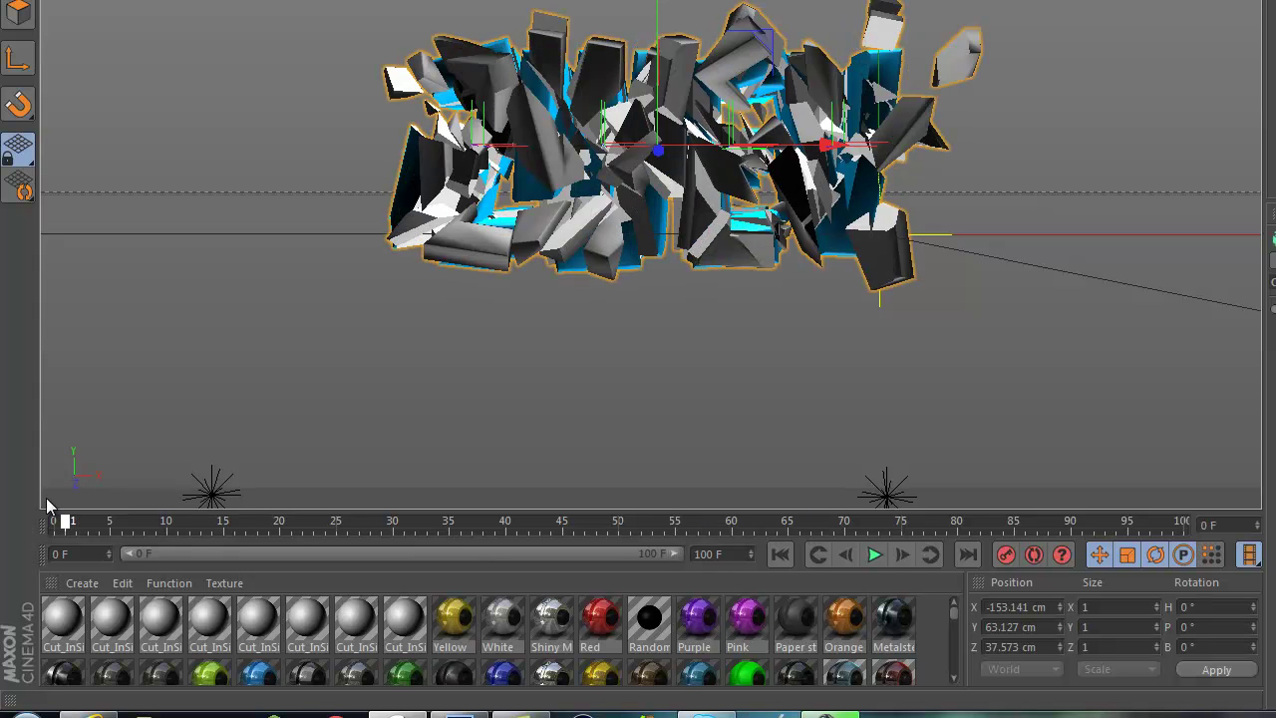
{"action": "left_click", "coordinate": [65, 521]}
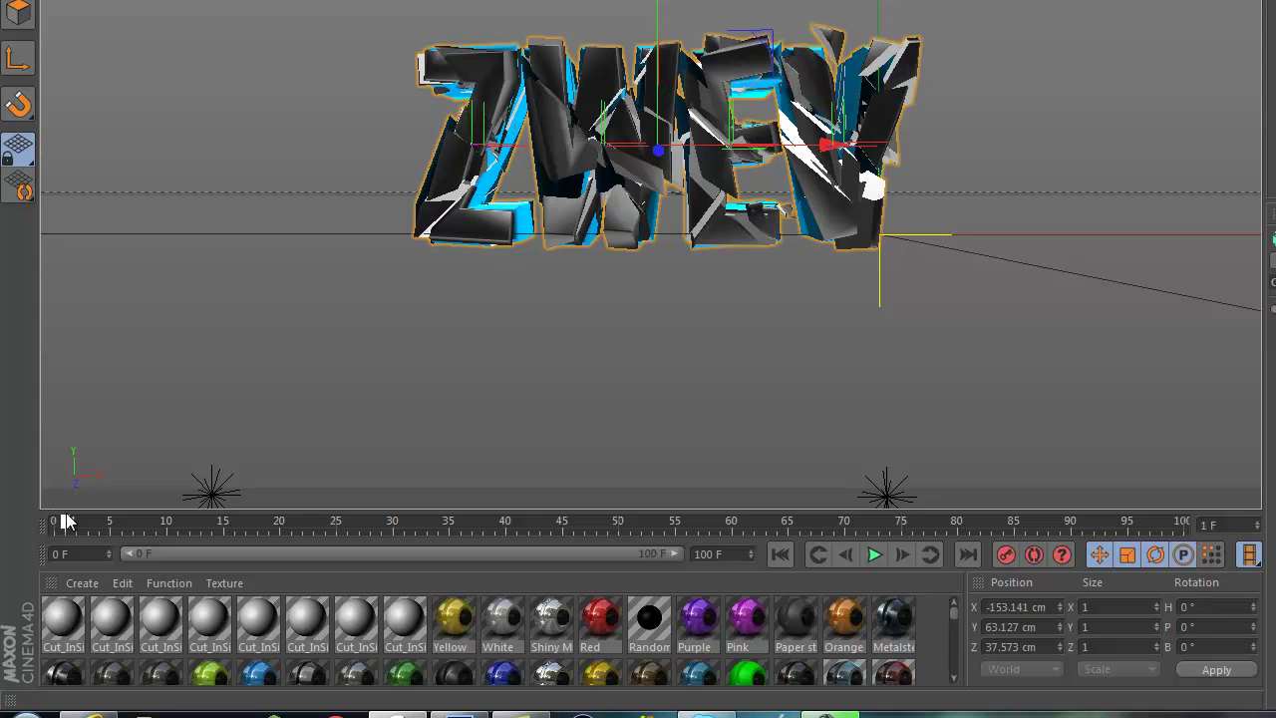
{"action": "mouse_move", "coordinate": [66, 521]}
{"action": "left_mouse_down"}
{"action": "mouse_move", "coordinate": [46, 524]}
{"action": "mouse_move", "coordinate": [56, 534]}
{"action": "left_mouse_up"}
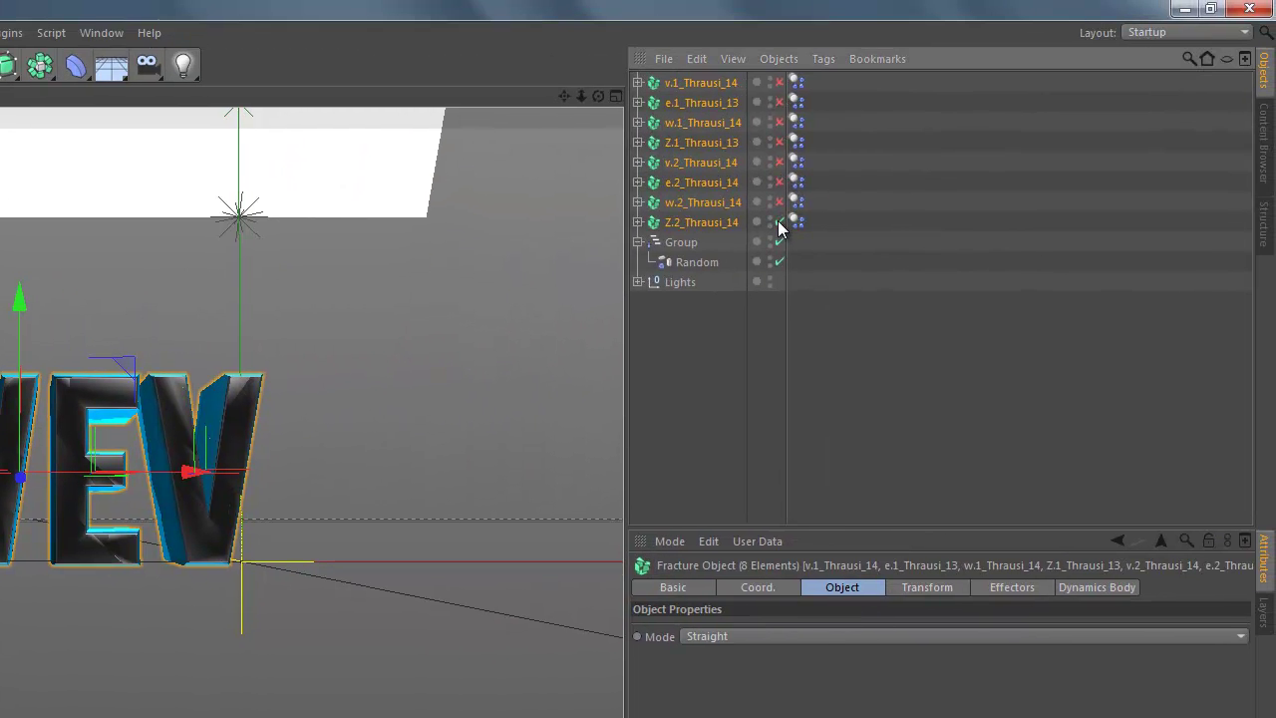
- Switch the enable toggles of all eight Thrausi letter Fracture objects from red X to green check
{"action": "left_click", "coordinate": [779, 201]}
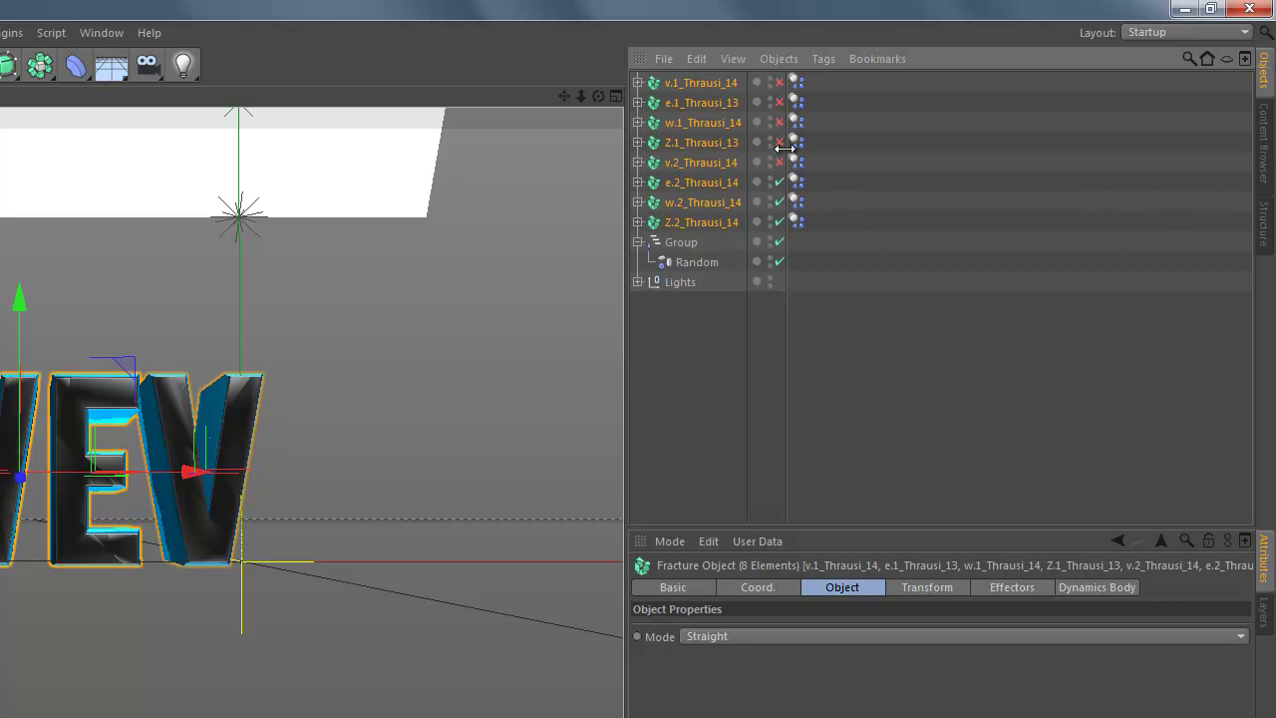
{"action": "left_click", "coordinate": [780, 161]}
{"action": "left_click", "coordinate": [780, 122]}
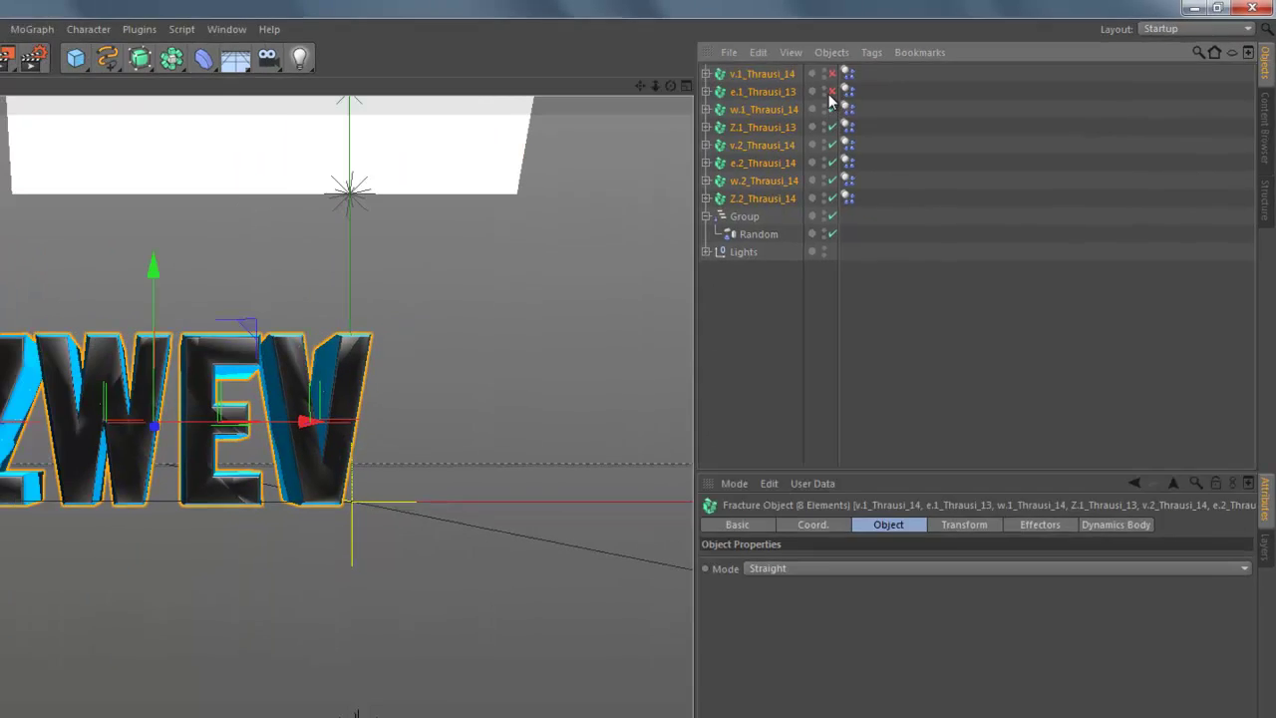
{"action": "left_click", "coordinate": [831, 91]}
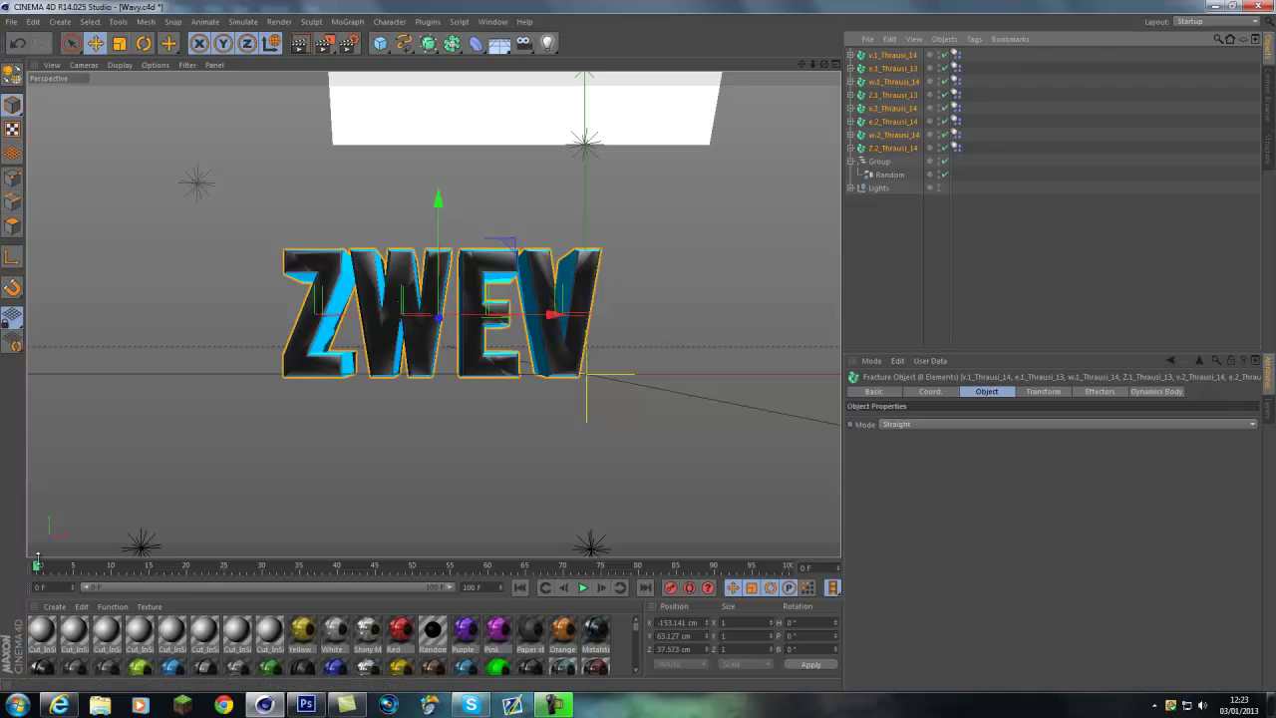
- Drag the playhead to frame 2 to show the letters breaking into shifted fragments
{"action": "left_click_drag", "start_coordinate": [37, 565], "coordinate": [53, 566]}
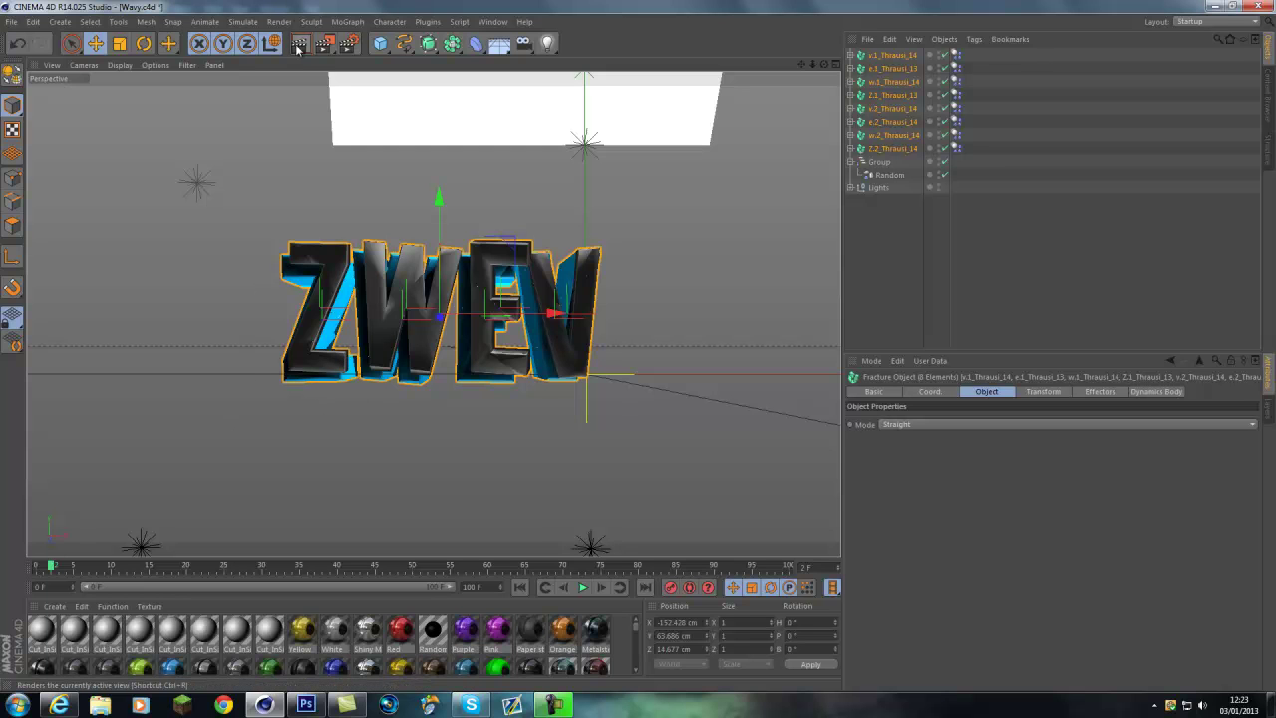
- Render the current view with Render View, dismissing the Texture Error dialog
{"action": "left_click", "coordinate": [299, 43]}
{"action": "left_click", "coordinate": [272, 205]}
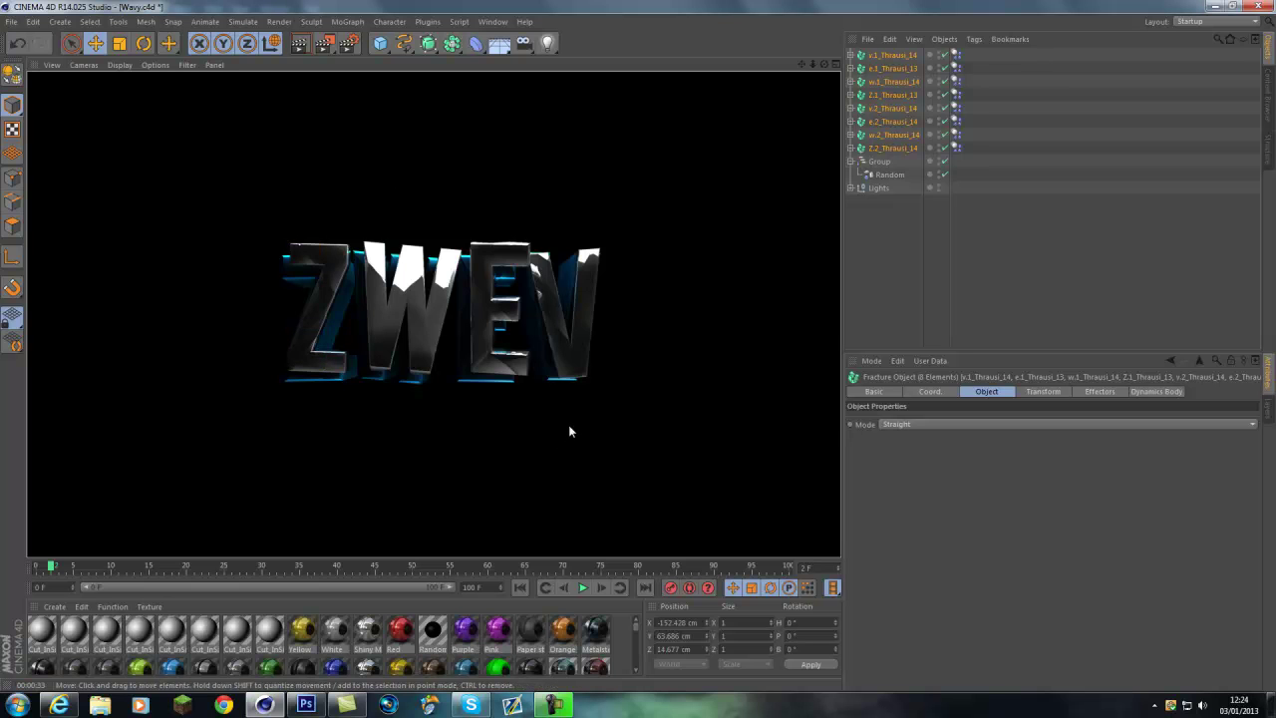
- Select the Random effector, then click the viewport to clear the render and deselect
{"action": "left_click", "coordinate": [642, 432]}
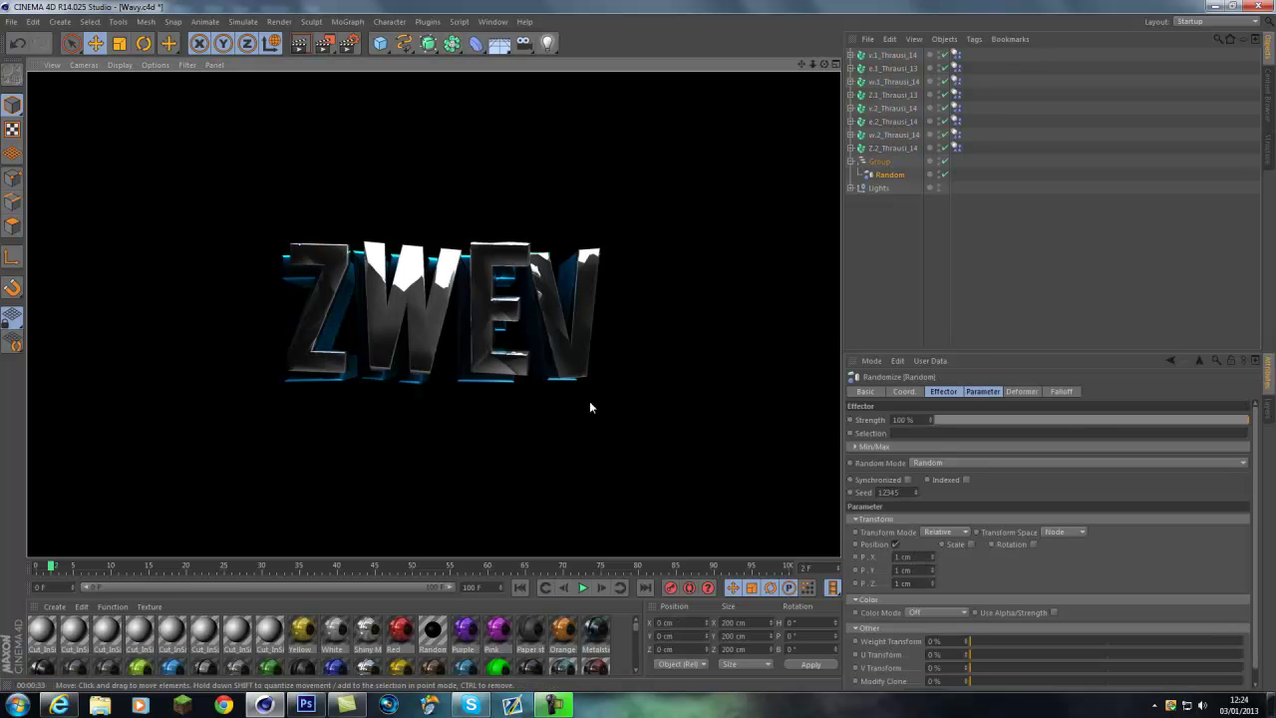
{"action": "left_click", "coordinate": [530, 420]}
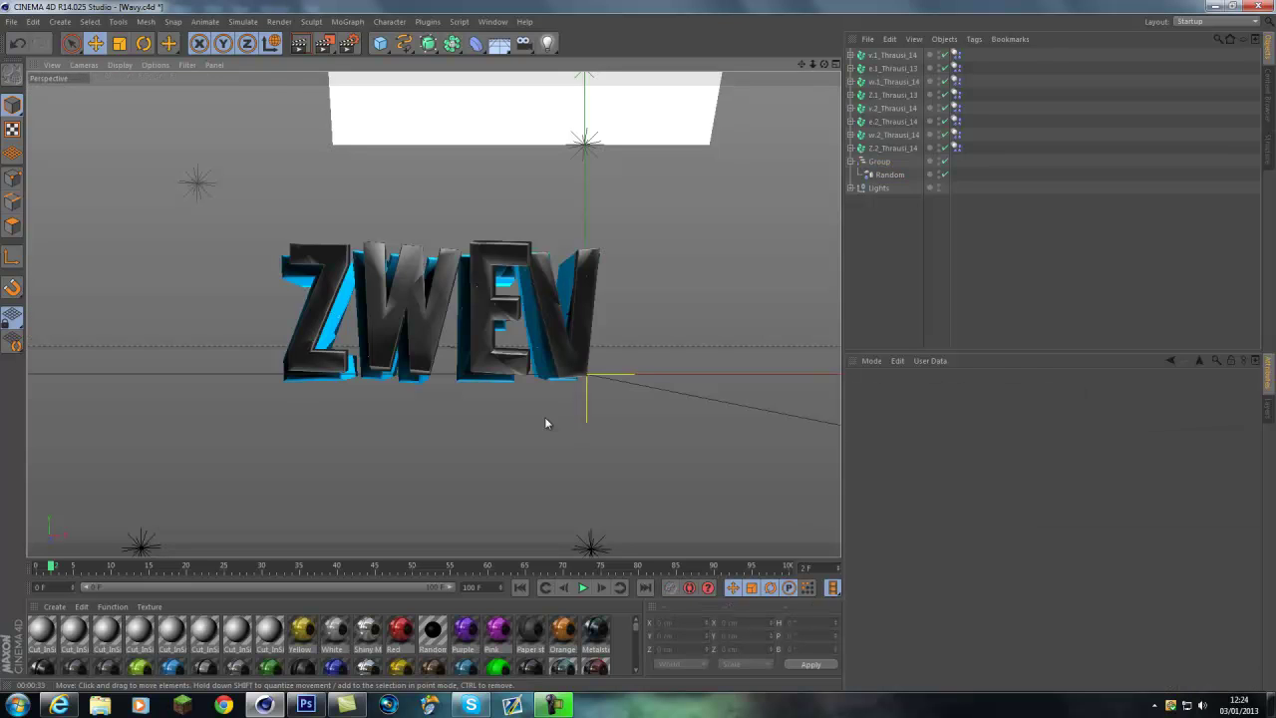